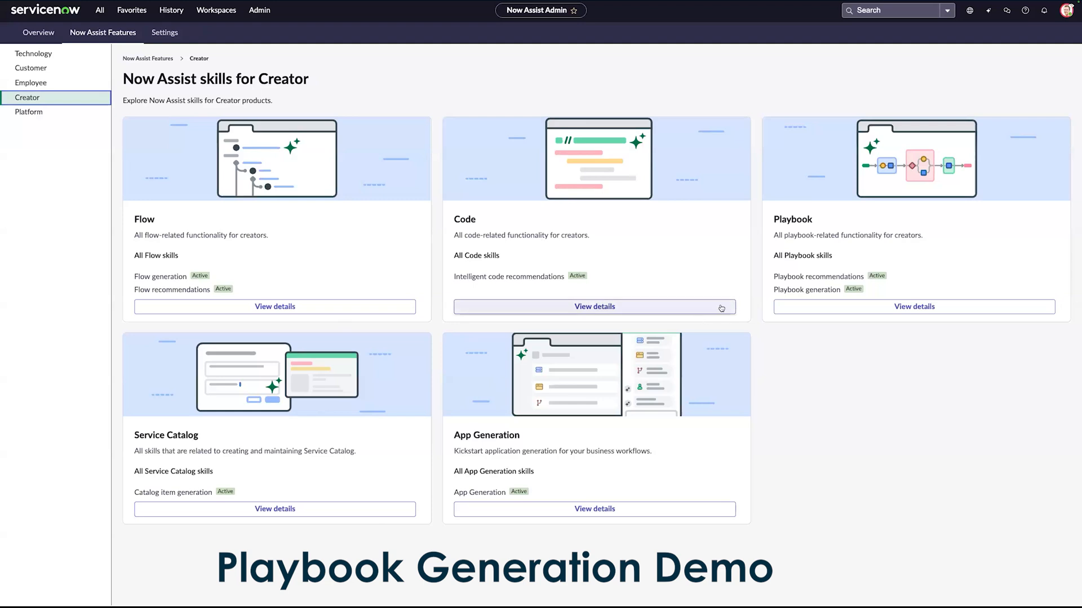
Step: Search the navigation for Workflow Studio
click(896, 305)
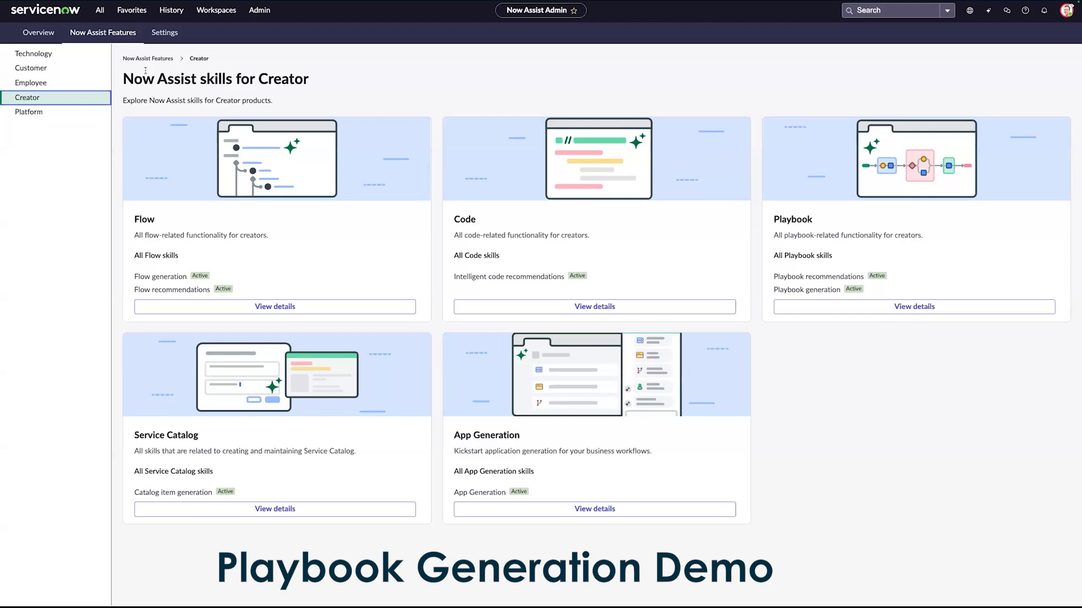
click(100, 10)
key(ctrl+a)
text(W)
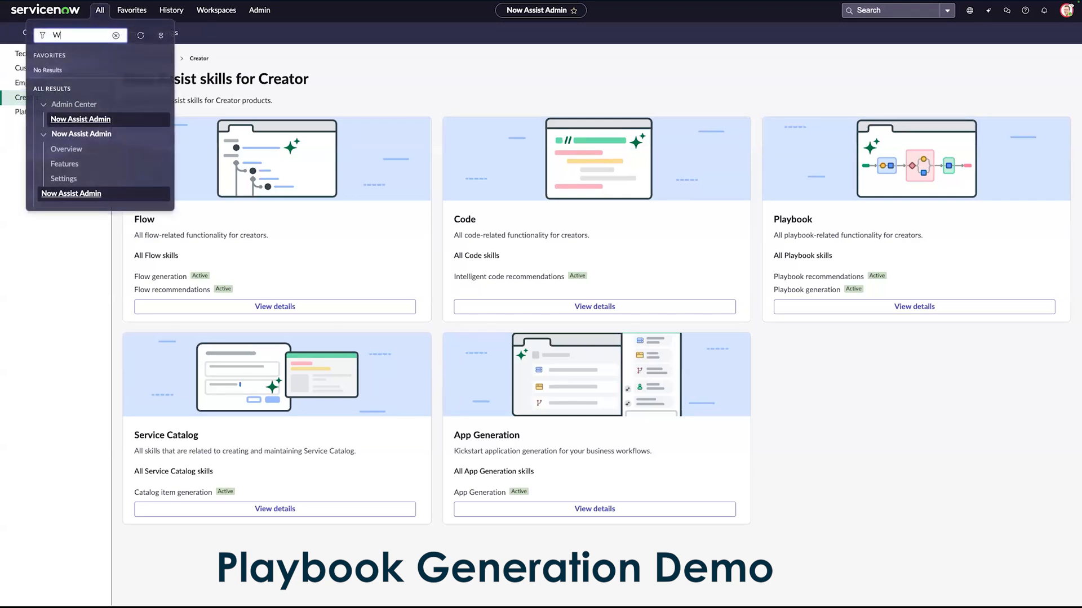
text(orkflow Studio)
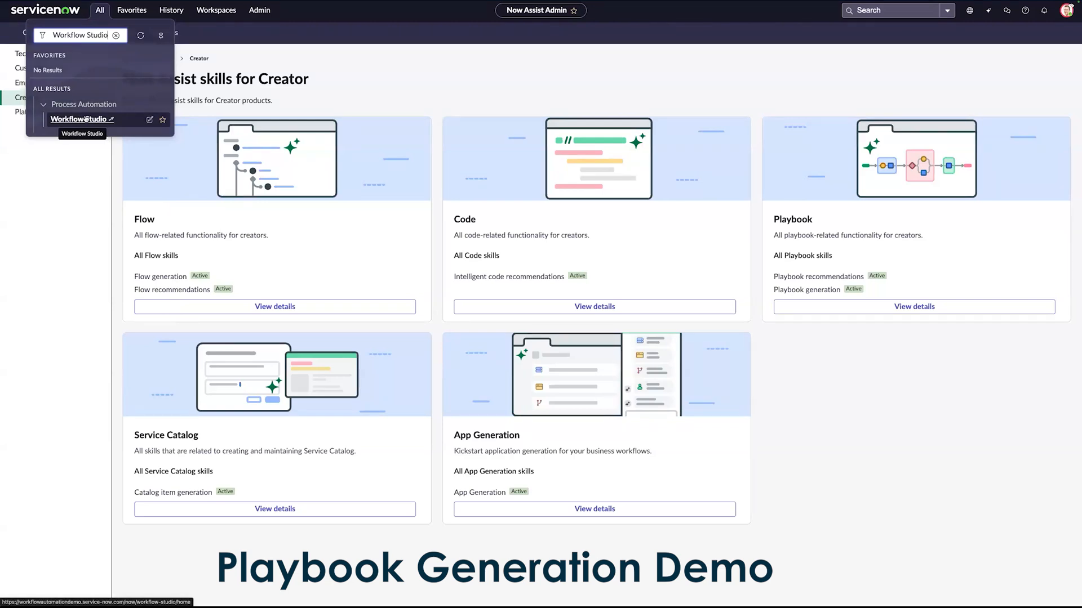
Step: Search the navigation for the Process Automation modules
key(ctrl+a)
text(Process)
text( Automation)
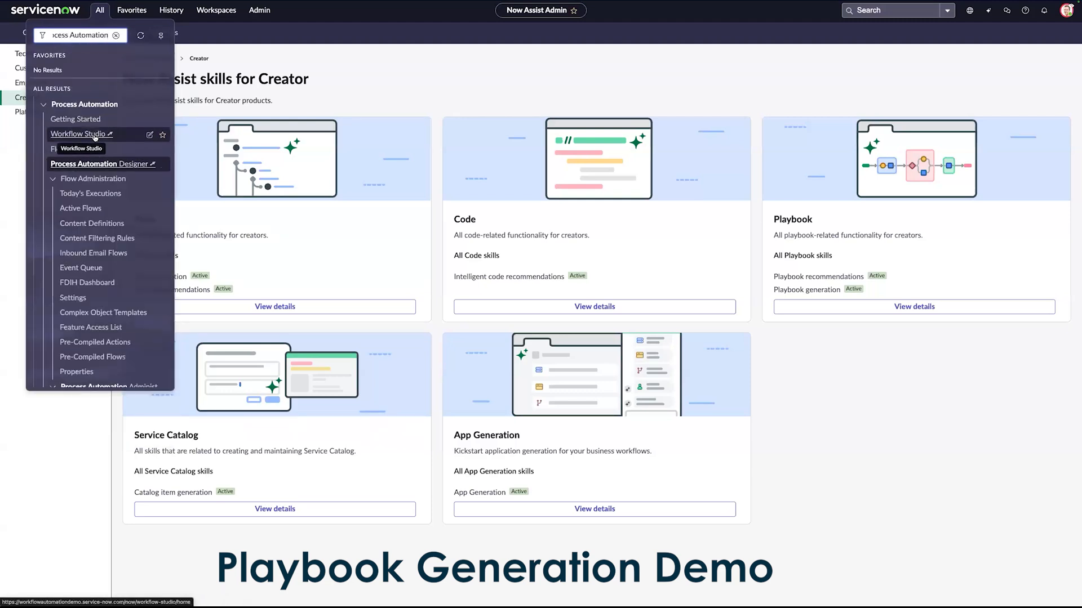
Step: Find Workflow Studio in the navigation again and open it
triple_click(94, 32)
text(Workflow S)
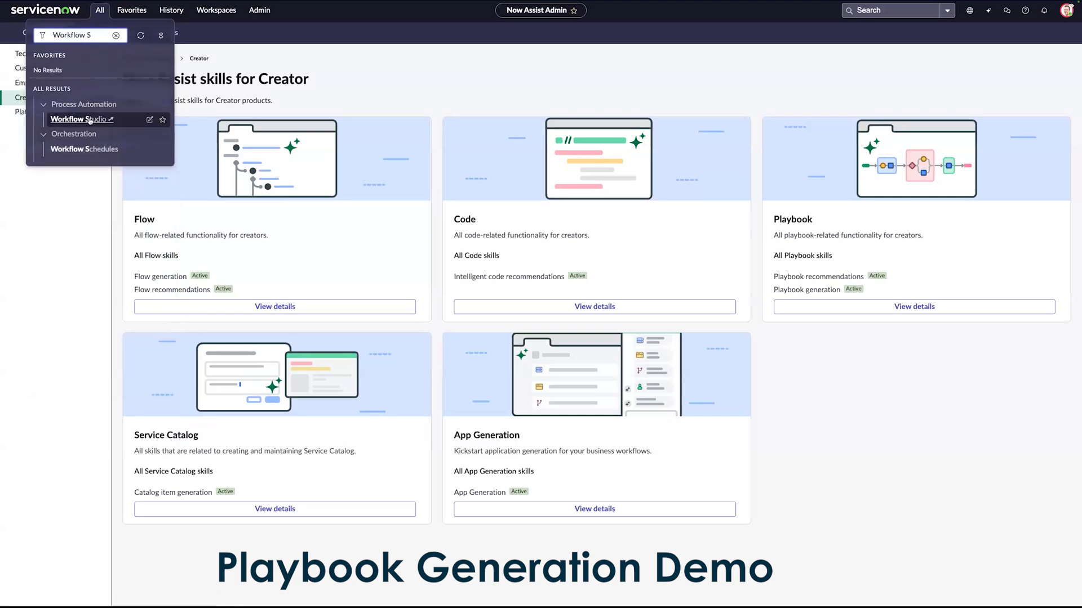
click(79, 119)
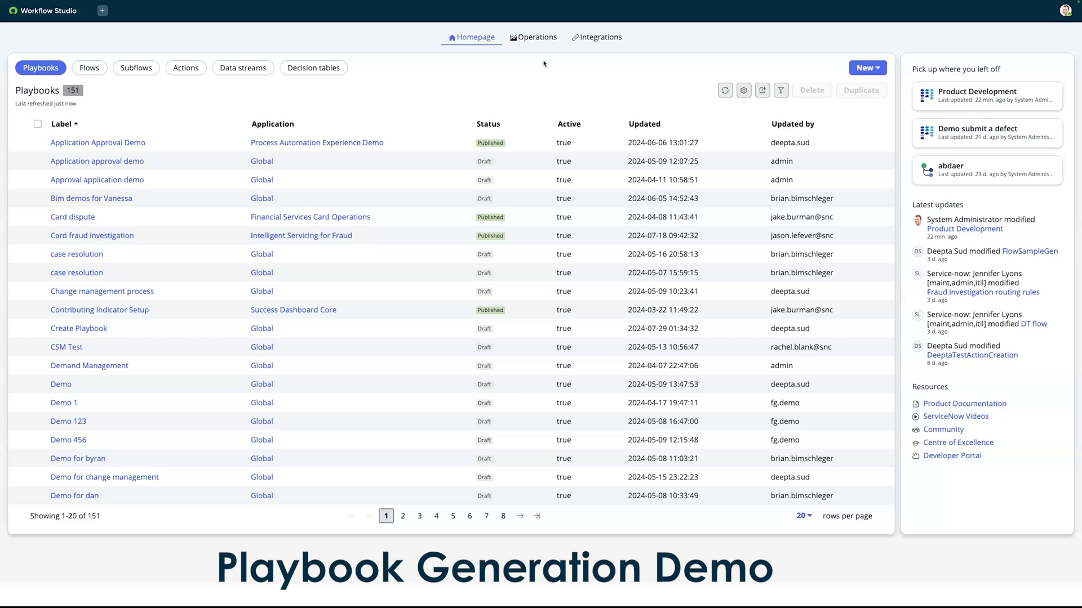
Step: Start a new playbook, look at the form for building it on your own, and return to building with Now Assist
click(882, 69)
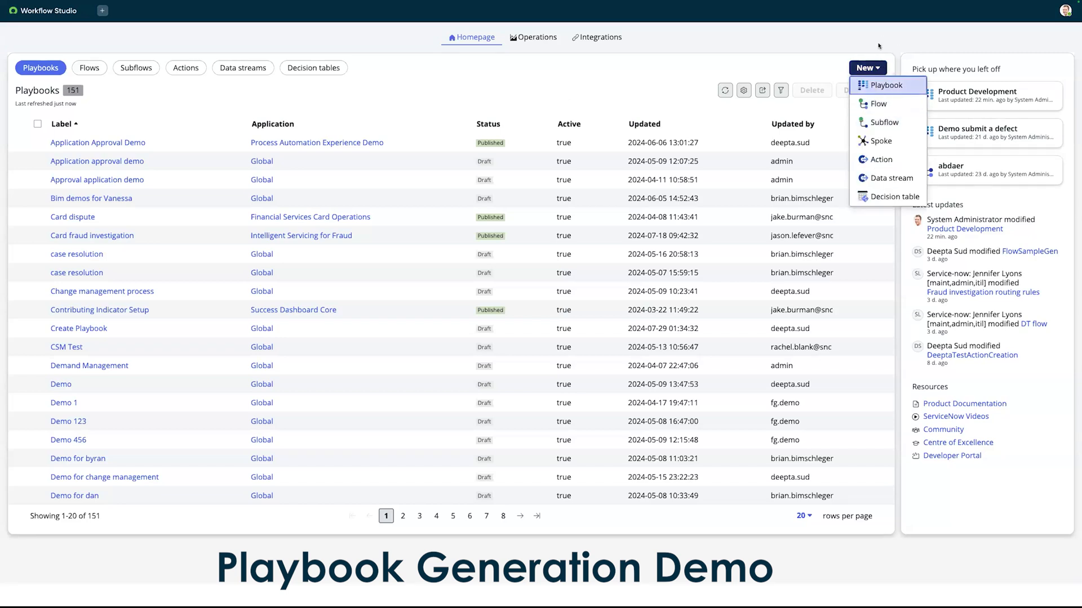
click(886, 85)
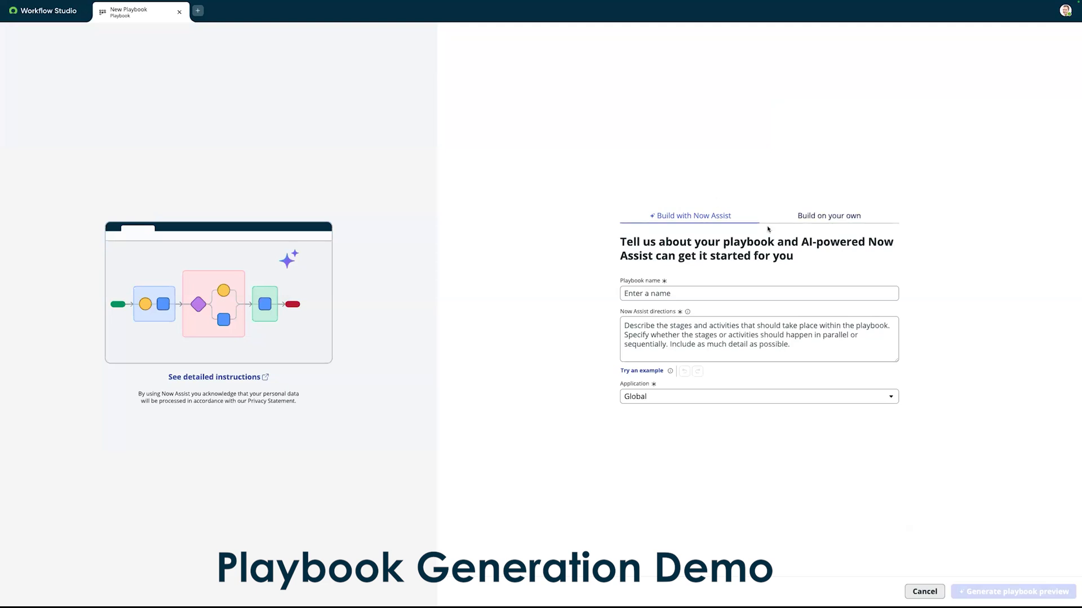
click(853, 216)
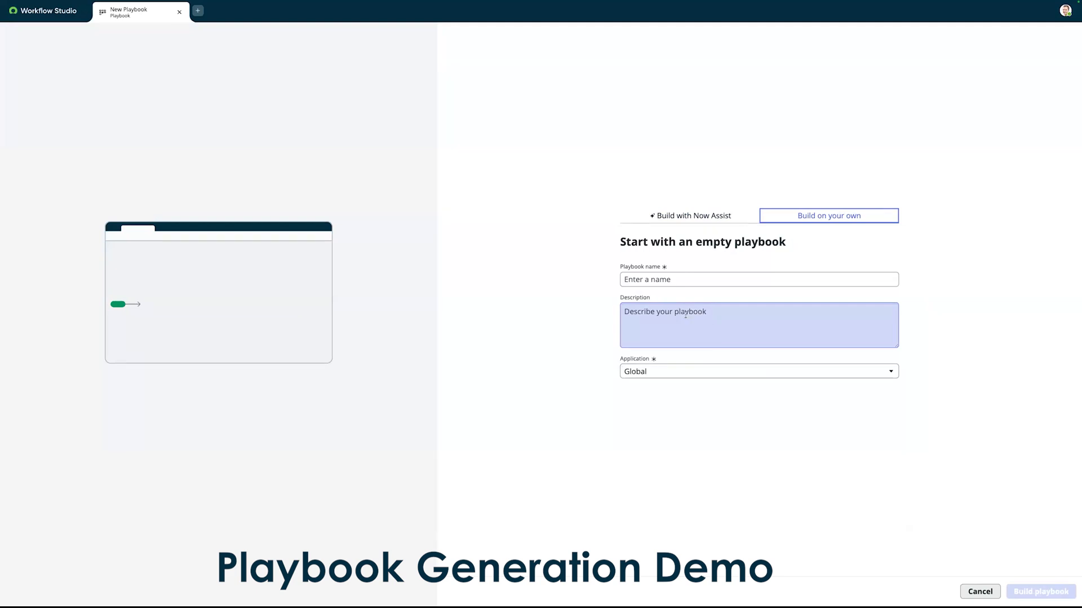
click(690, 219)
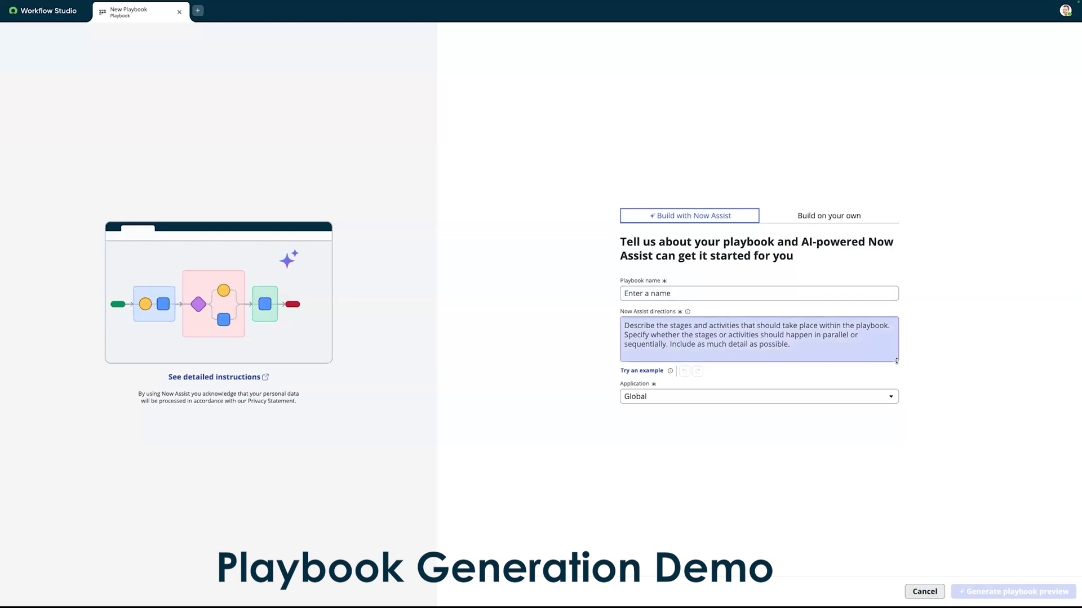
Step: Enlarge the Now Assist directions box and cycle through the example prompts until the product development example fills it
drag(897, 360, 896, 405)
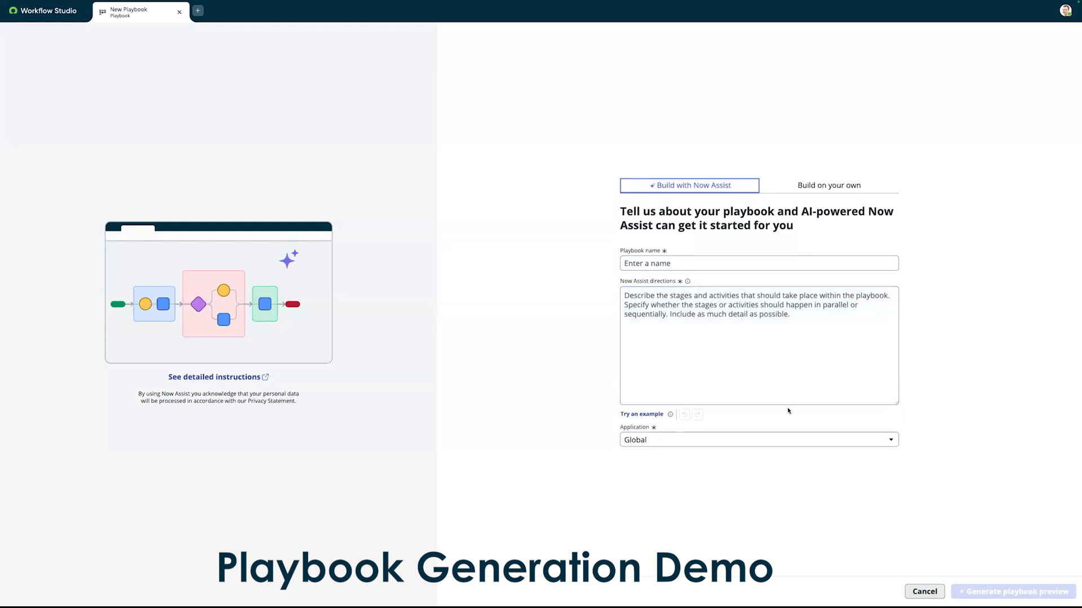
click(642, 414)
click(641, 414)
click(642, 414)
click(642, 414)
click(653, 415)
click(654, 415)
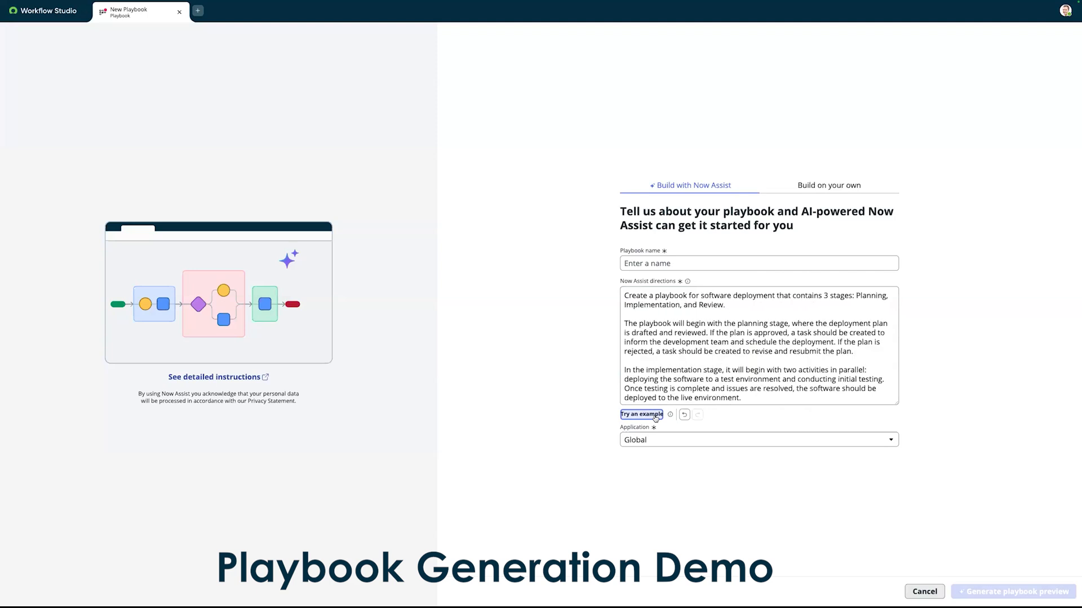
click(654, 416)
click(653, 415)
click(654, 415)
click(654, 415)
click(654, 415)
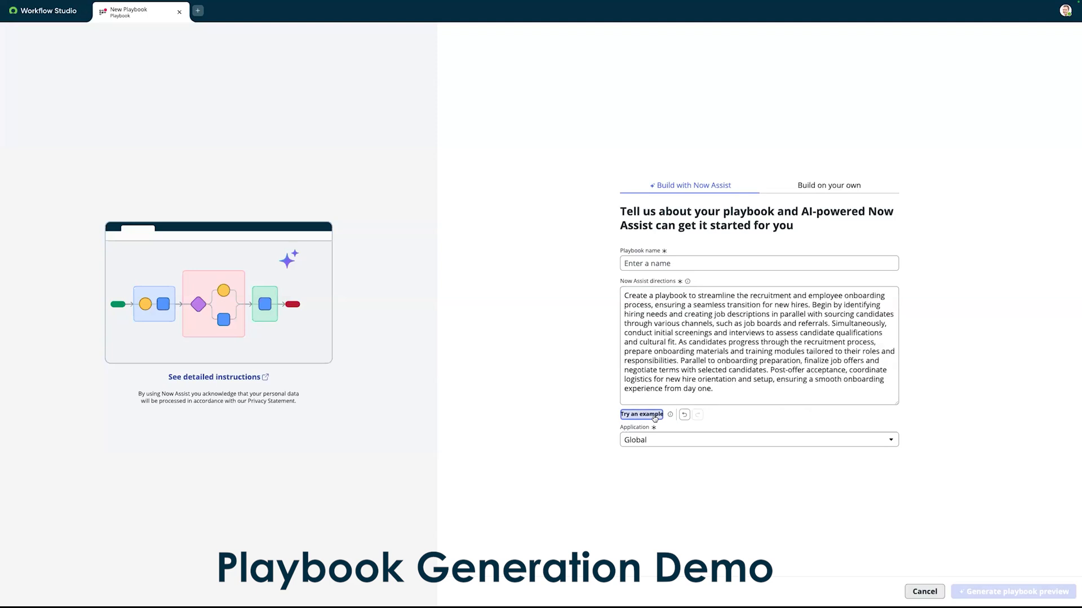
click(654, 415)
click(655, 415)
click(655, 415)
click(655, 415)
click(655, 415)
click(654, 416)
click(655, 415)
click(654, 415)
click(654, 415)
click(655, 415)
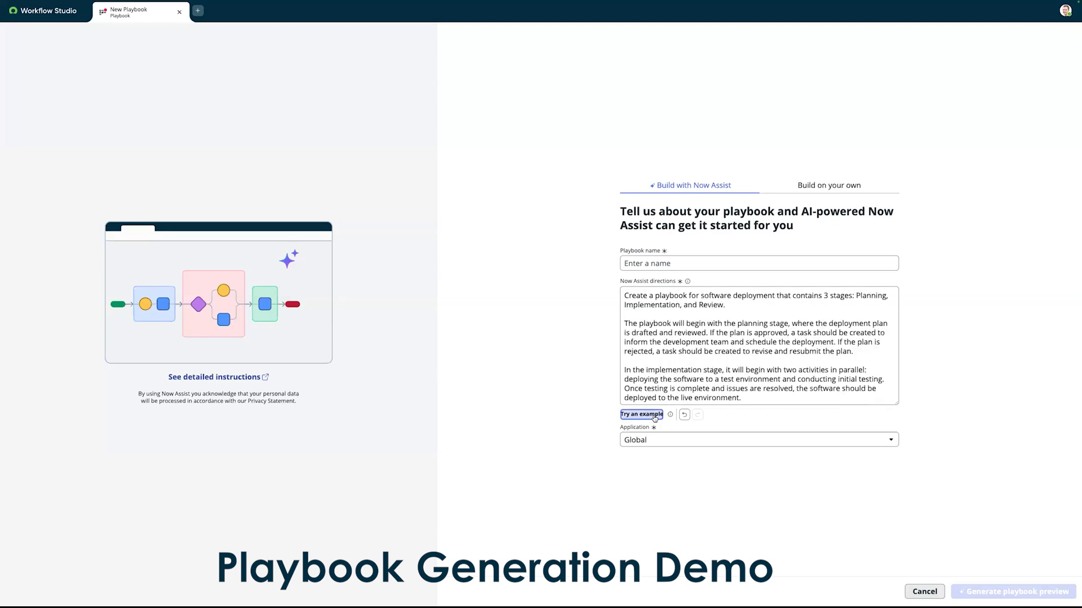
click(655, 415)
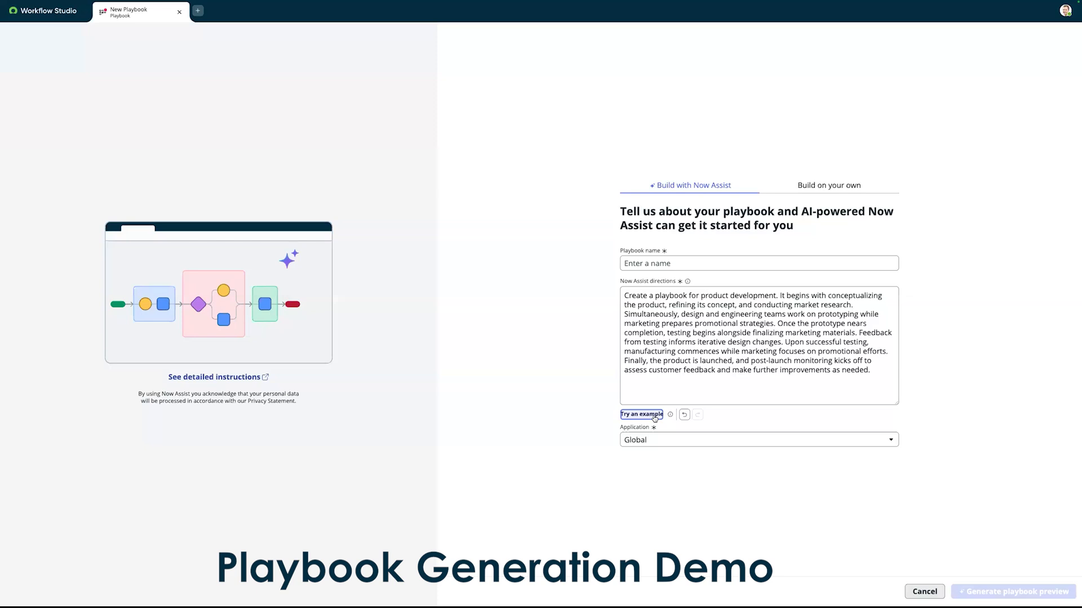
click(654, 416)
click(655, 416)
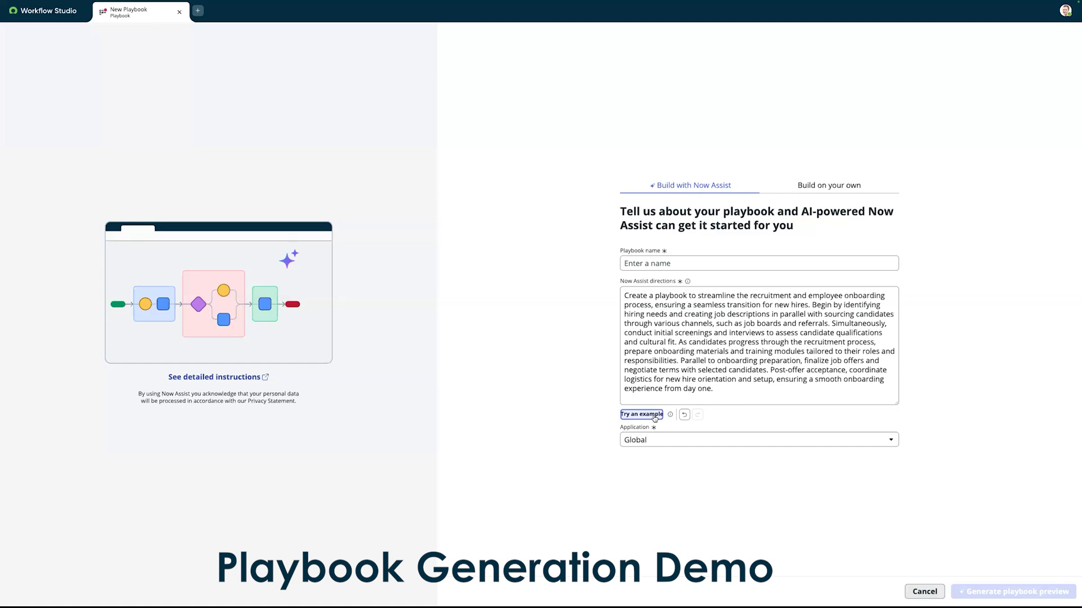
click(655, 415)
click(642, 415)
click(643, 415)
click(643, 415)
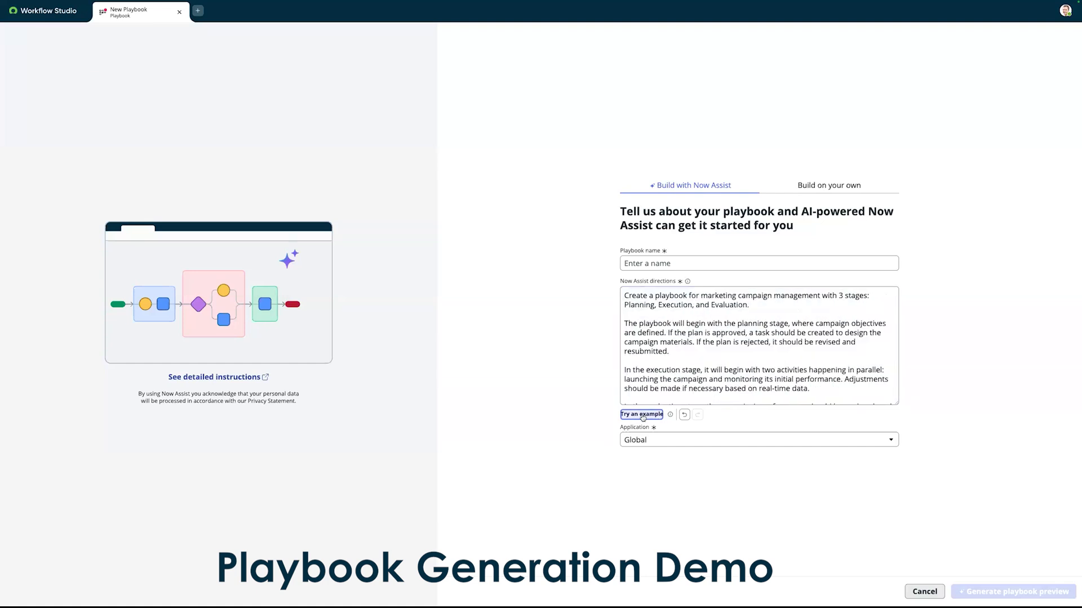
click(642, 415)
Step: Name the playbook Product Development Demo and generate its preview
click(698, 261)
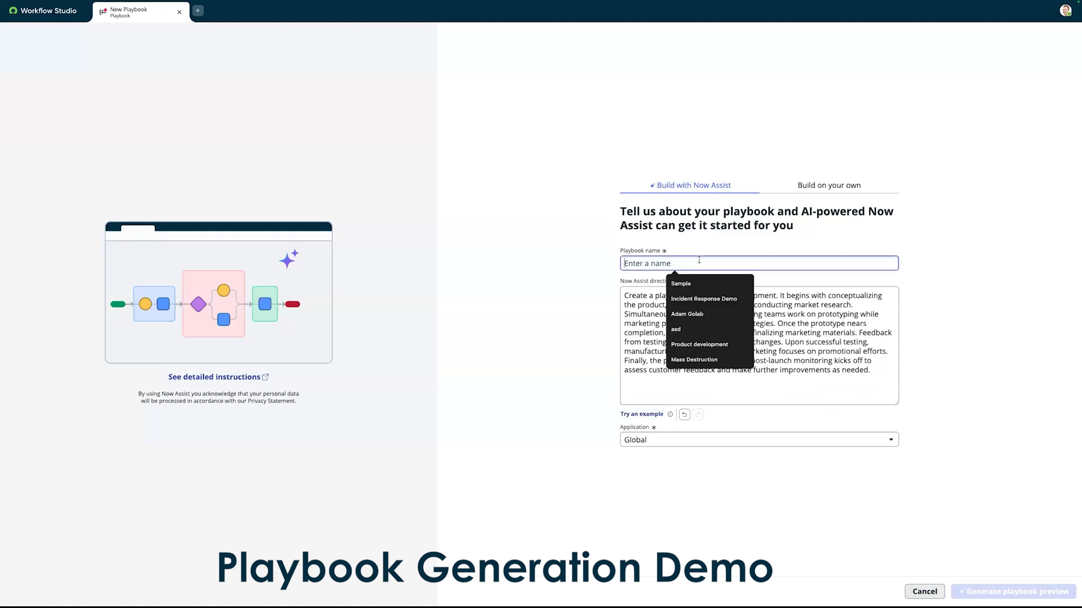
text(Product Development Demo)
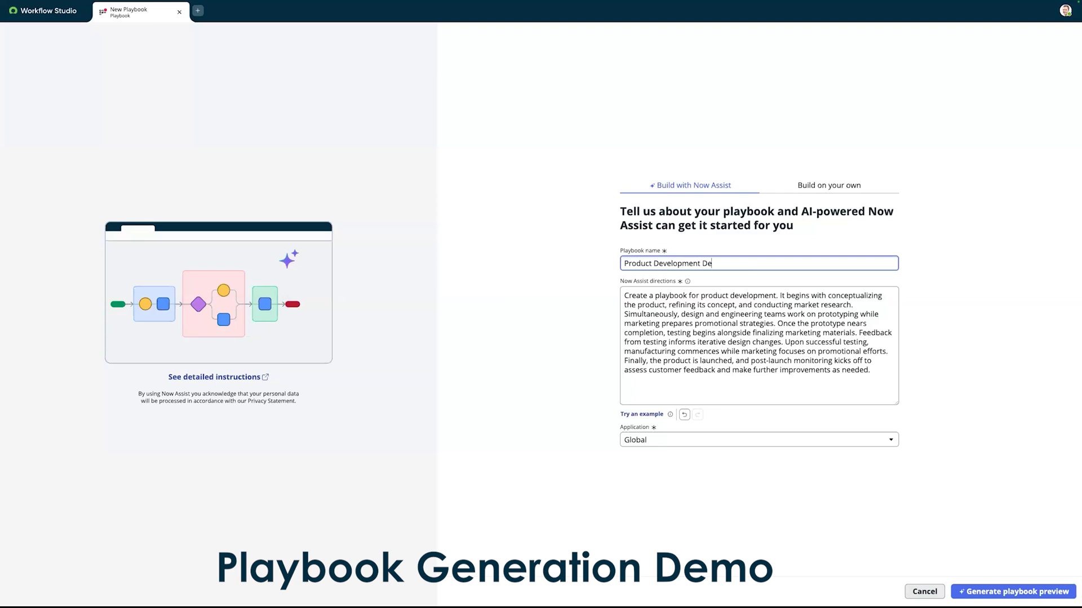
click(587, 400)
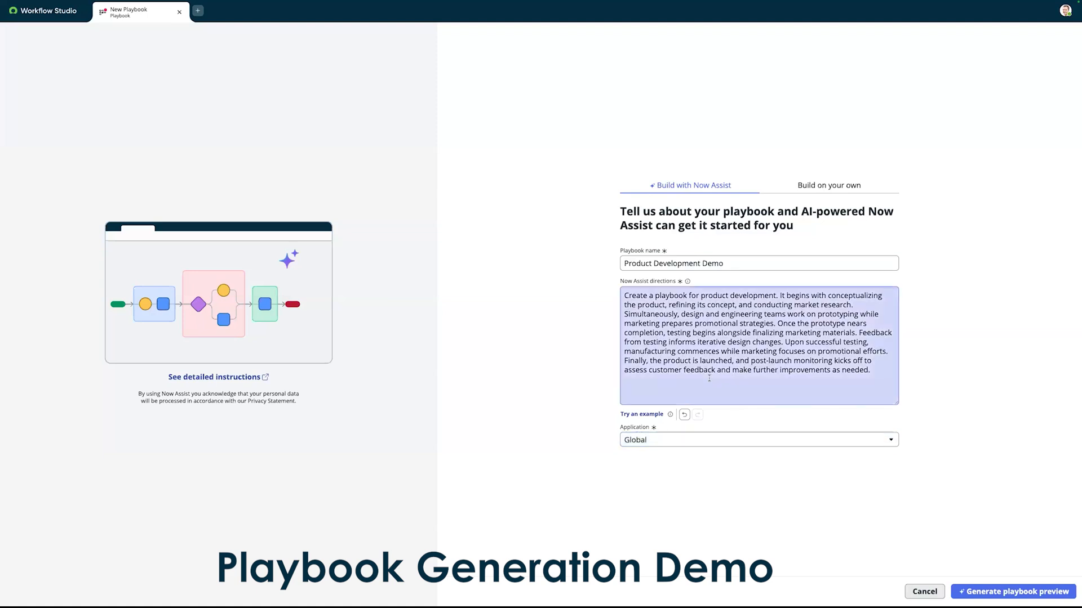
click(980, 592)
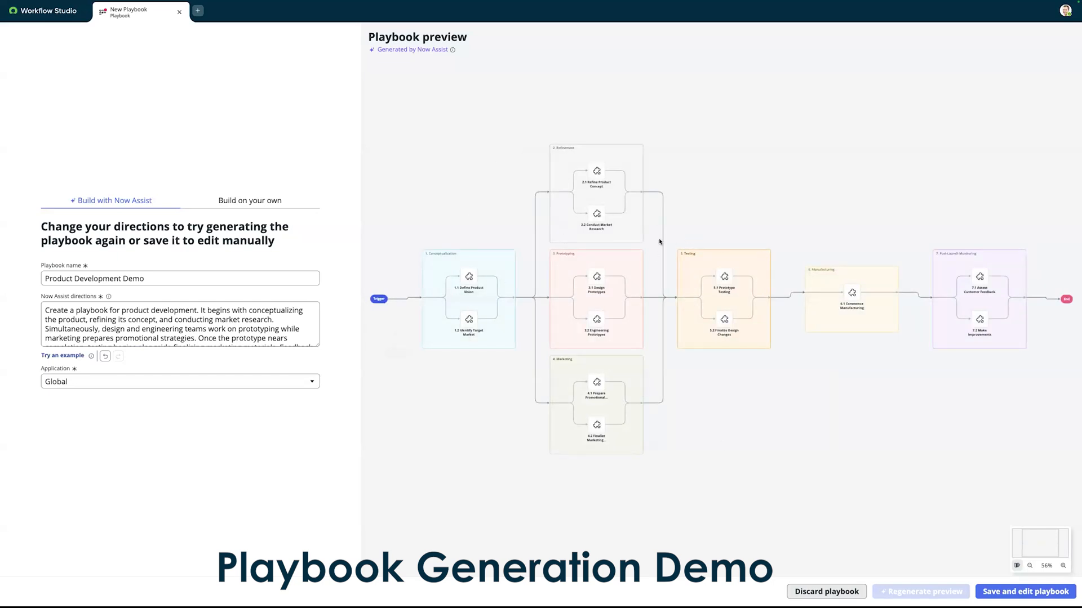
Step: Examine the generated playbook preview up close, from the Conceptualization stage to Post-Launch Monitoring, and the full directions text
click(1063, 566)
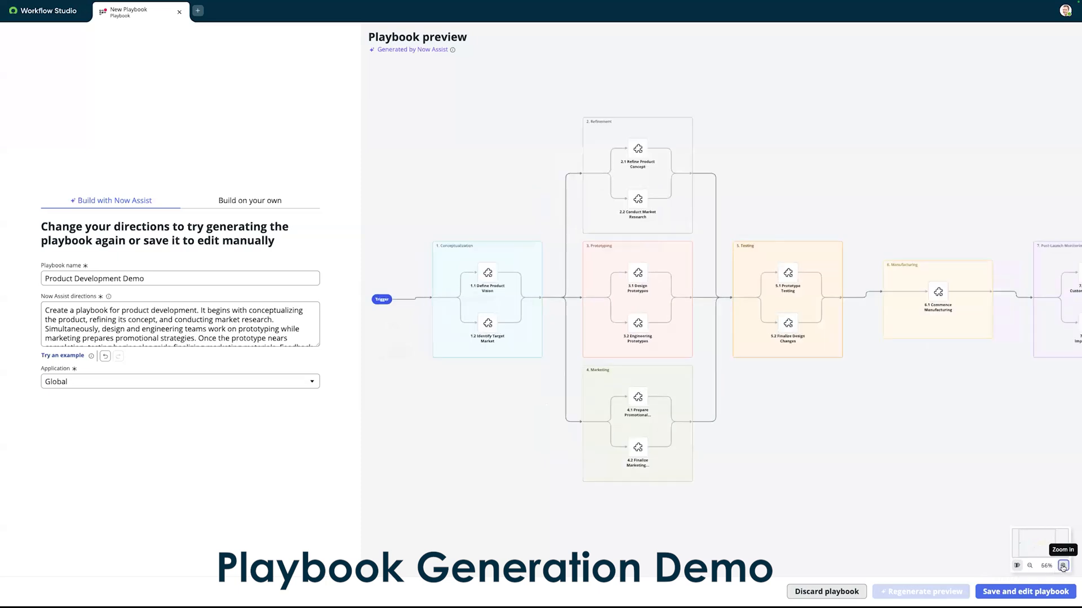
click(1063, 566)
click(1063, 566)
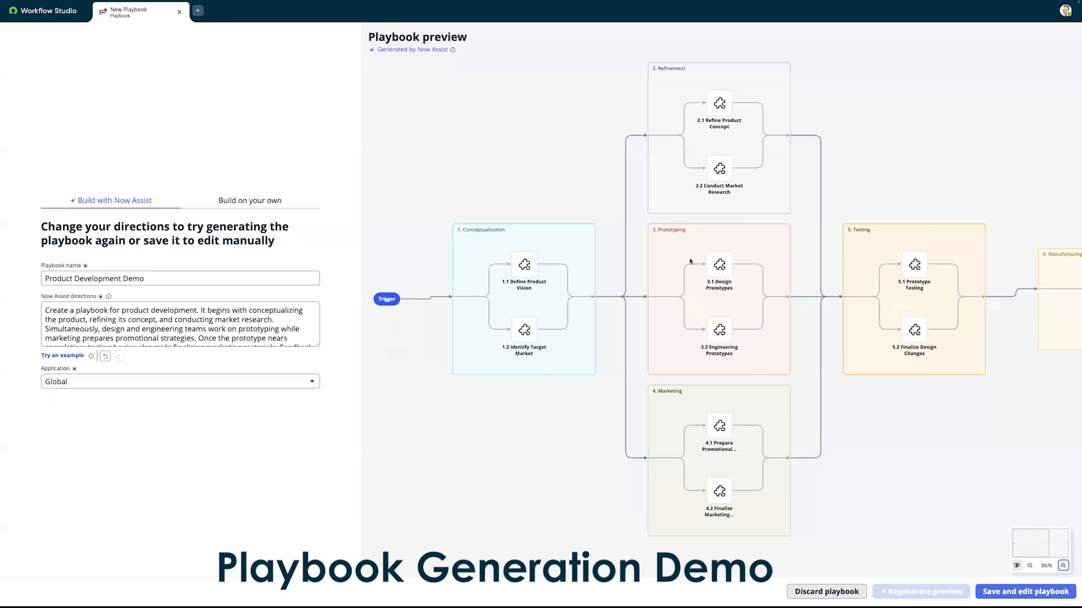
drag(822, 410, 740, 411)
scroll(741, 411, right, 2)
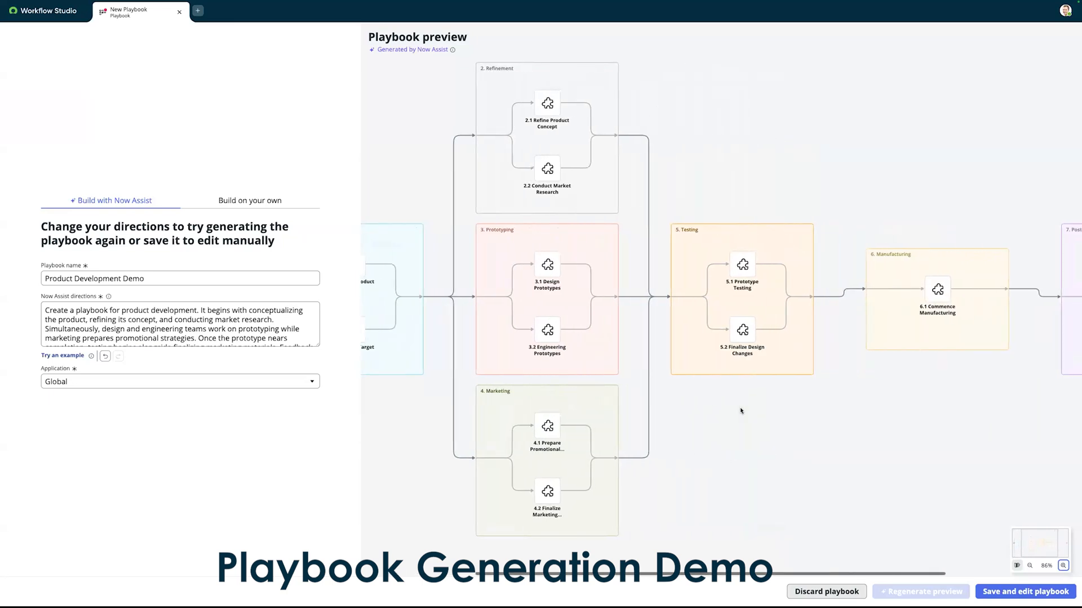
scroll(648, 400, right, 3)
scroll(626, 396, left, 3)
scroll(625, 396, right, 1)
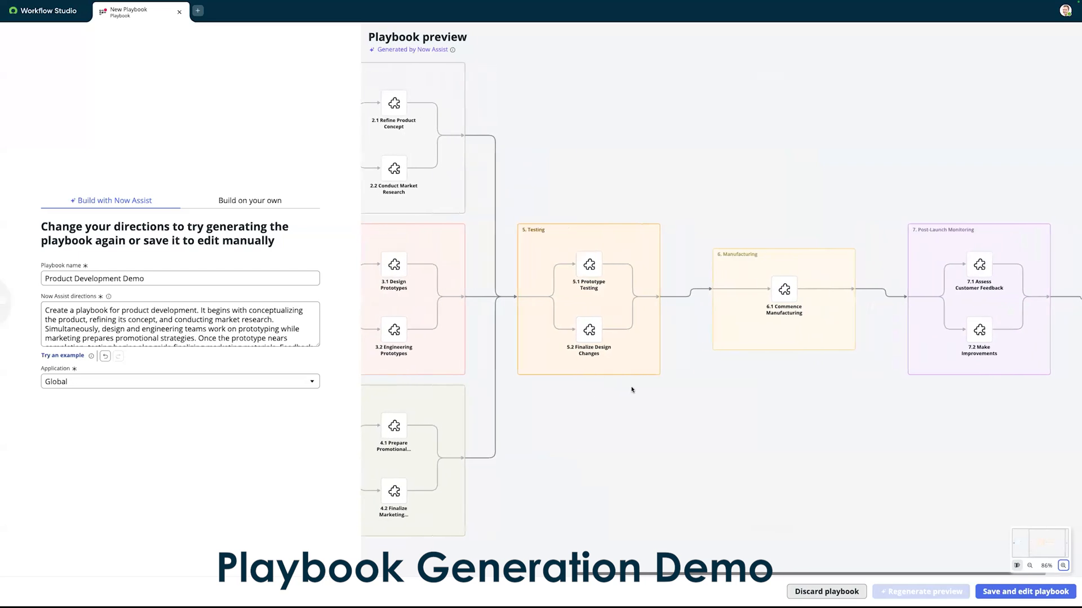
drag(320, 344, 319, 389)
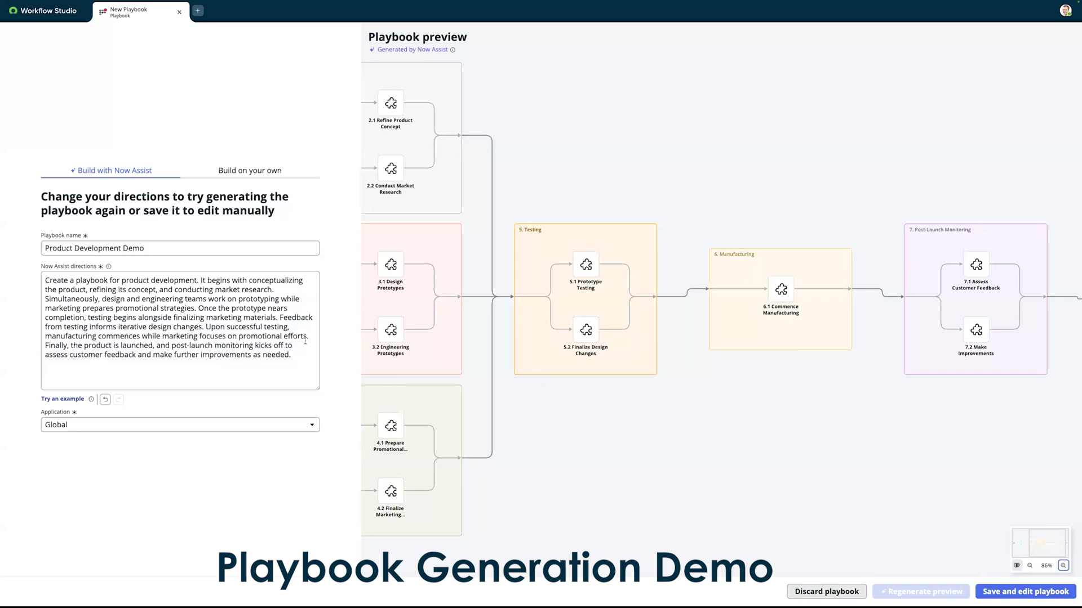
Step: Save the generated playbook for editing and dismiss the notice about placeholder activities
click(1036, 592)
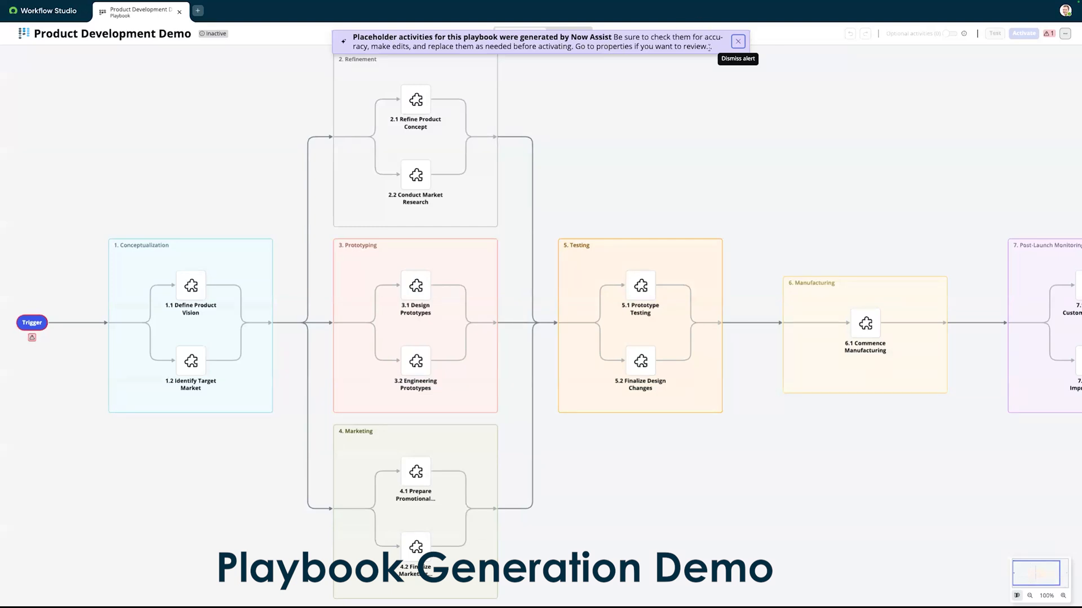
click(738, 41)
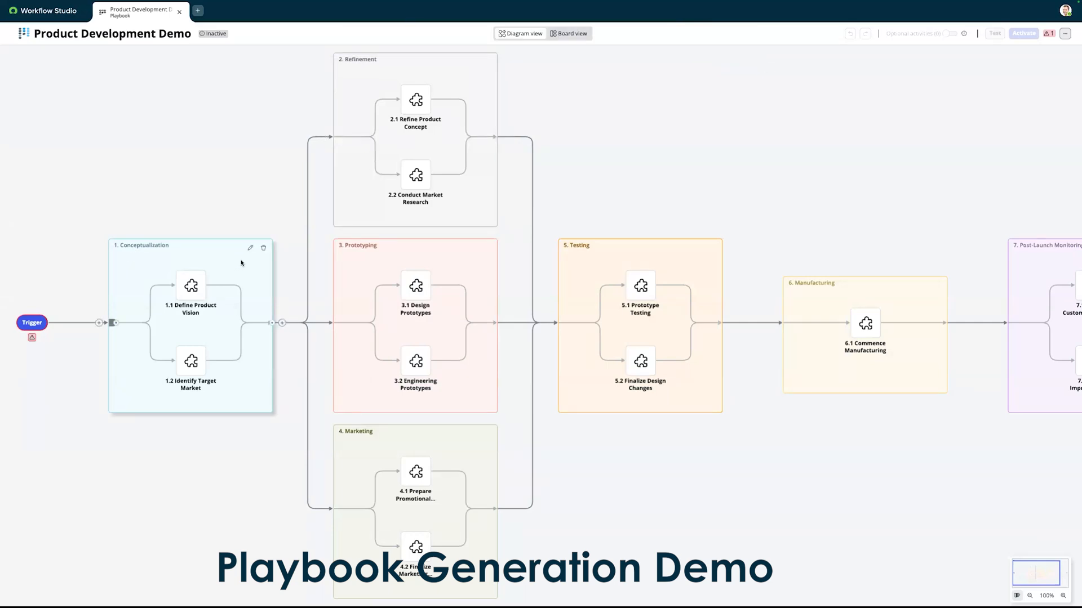